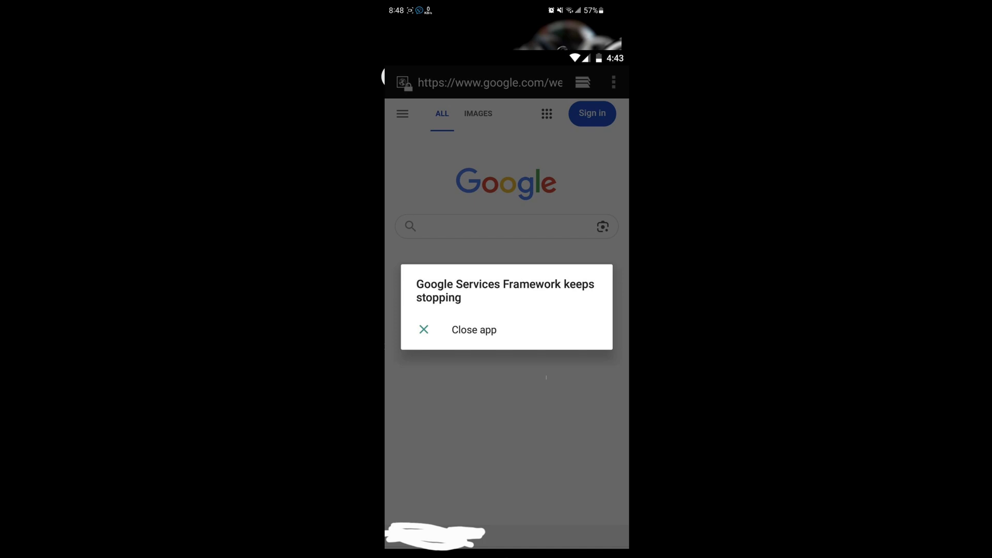
Step: Open the Apps list in Settings and start an app search for Google services
click(525, 318)
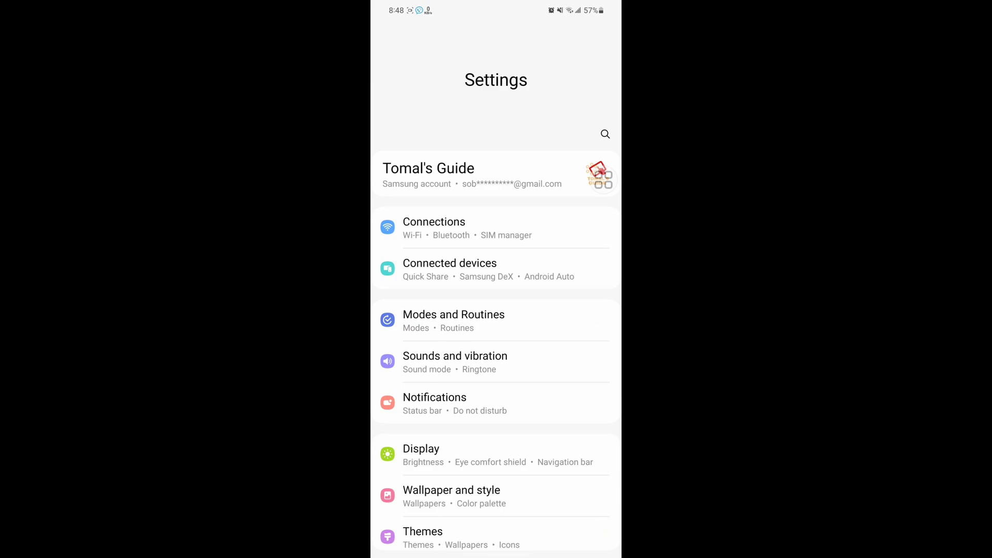
scroll(497, 387, down, 5)
scroll(498, 387, down, 4)
scroll(543, 310, down, 3)
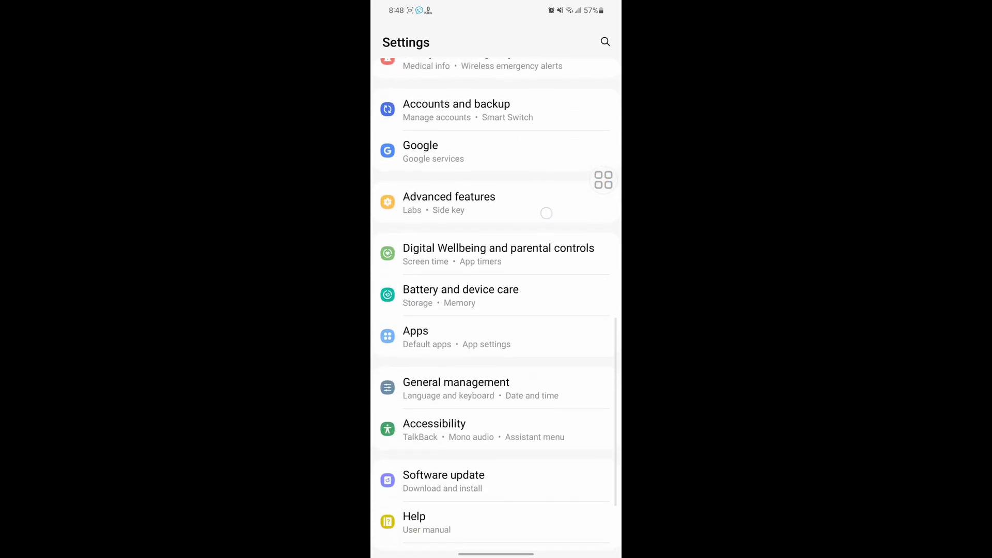
click(498, 333)
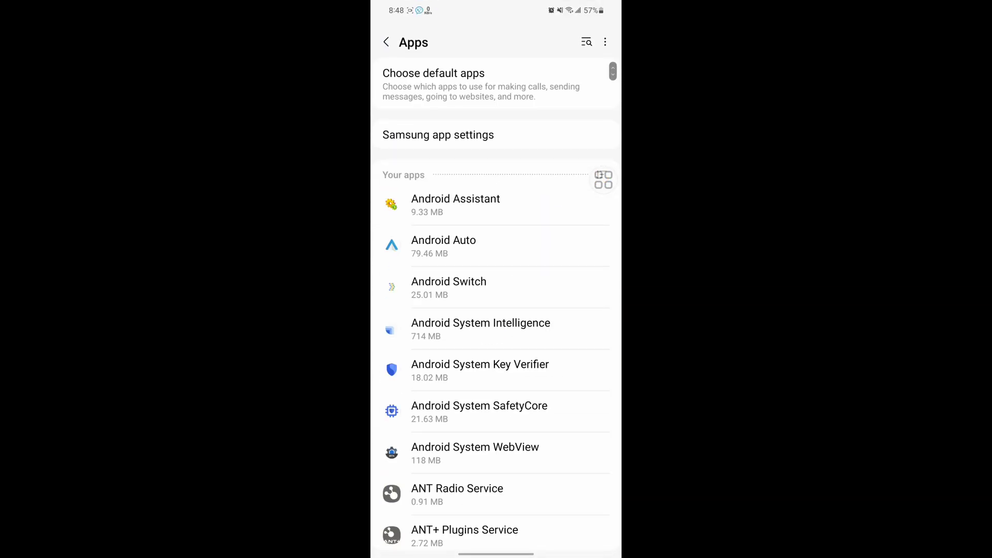
scroll(496, 311, up, 2)
mouse_move(603, 180)
mouse_down()
mouse_move(585, 163)
mouse_move(602, 203)
mouse_up()
click(587, 134)
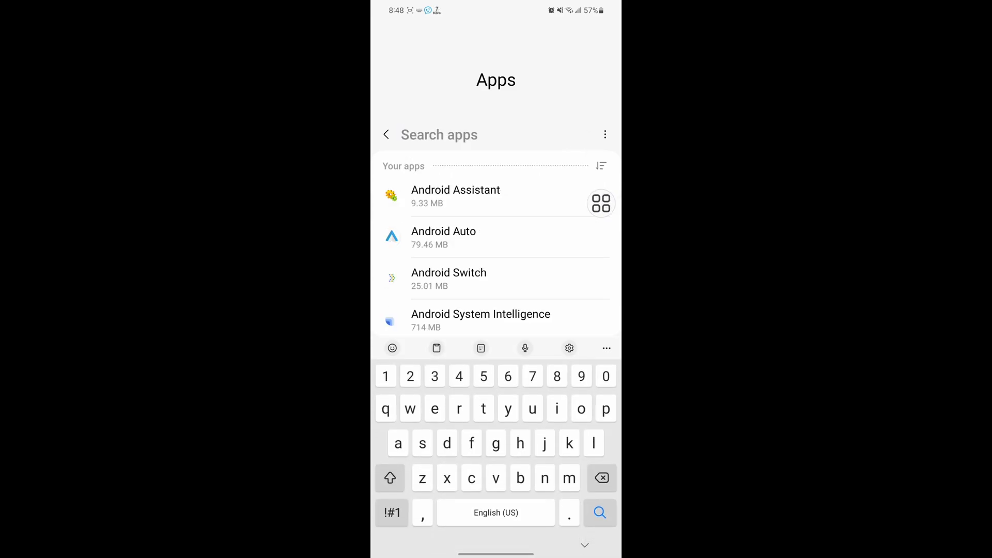
text(goo)
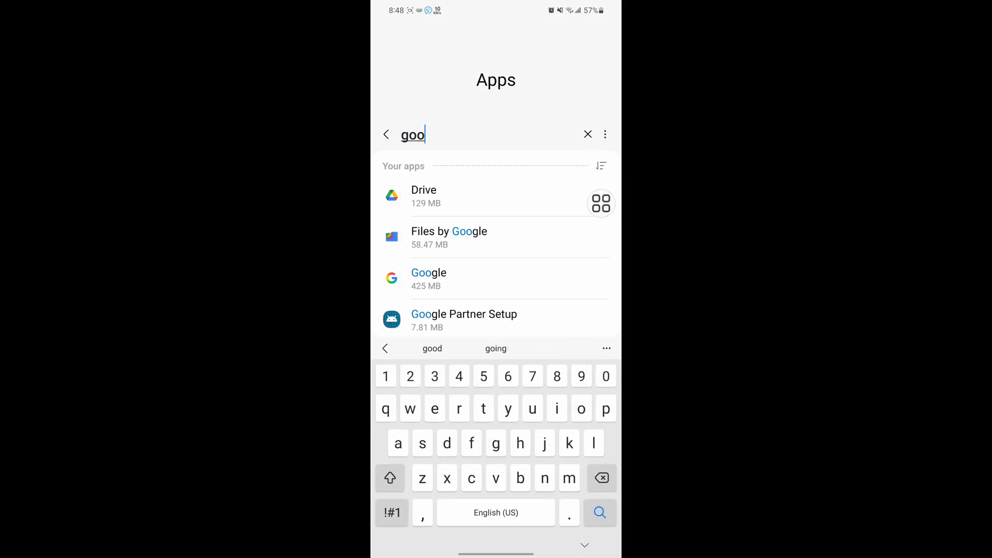
text(g)
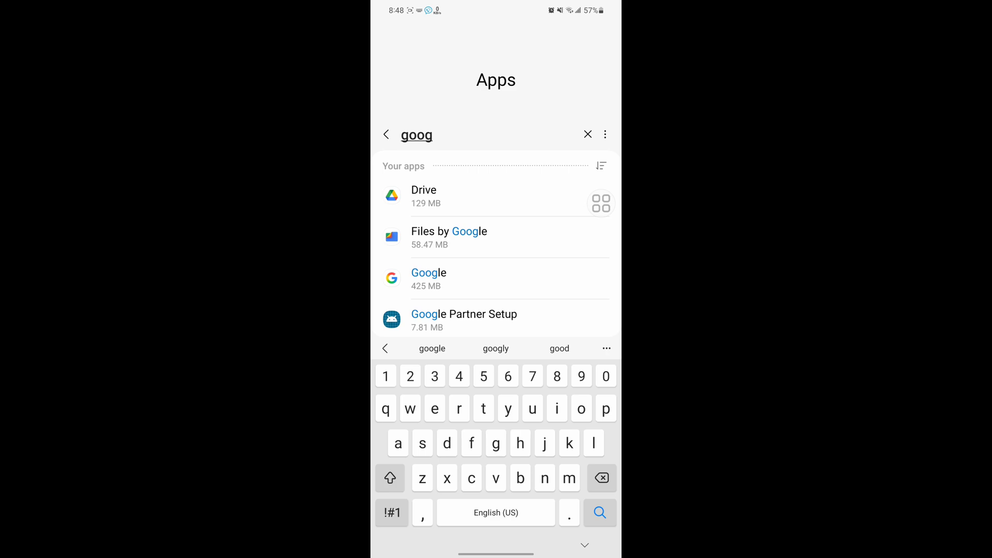
text(lr)
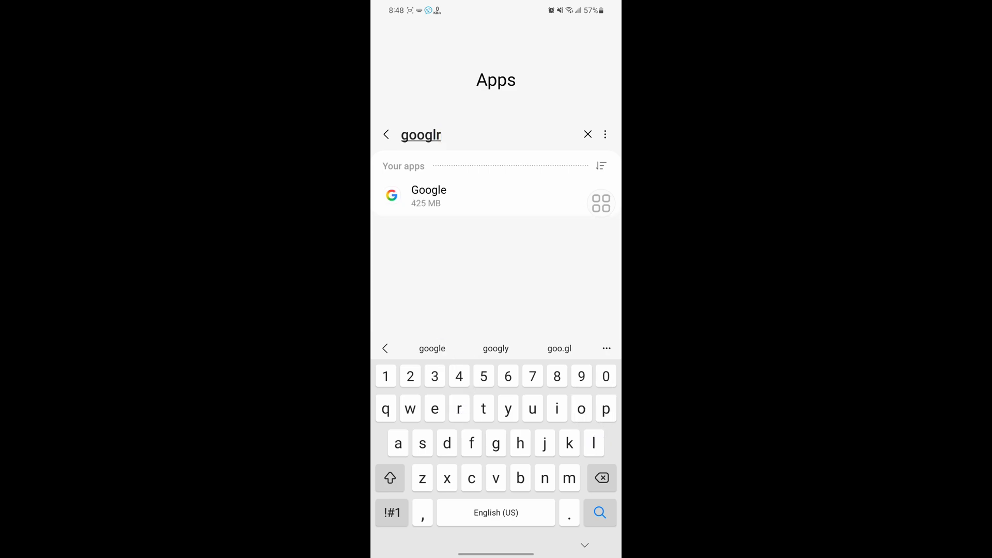
key(BackSpace)
text(e serv)
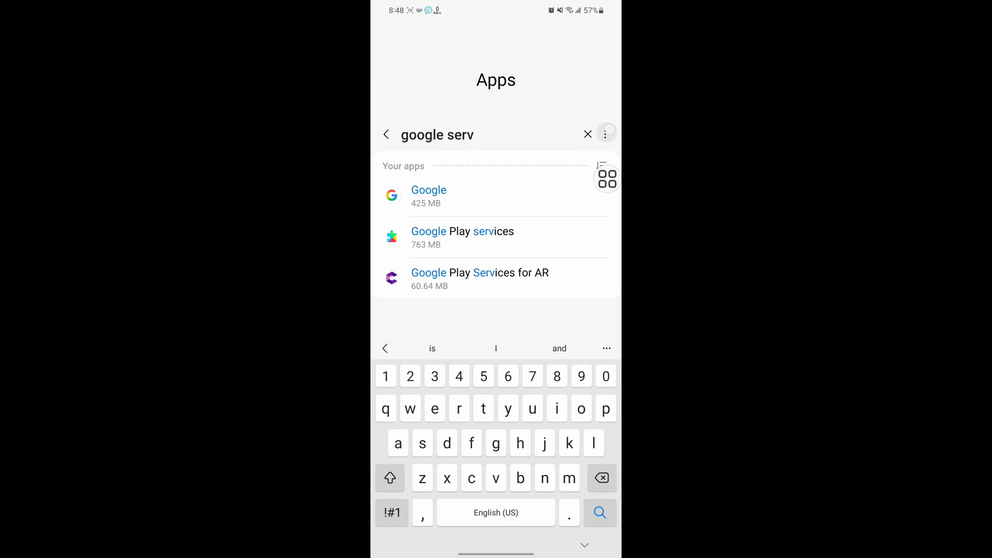
Step: Turn on Show system apps in the app list's Filter and sort options, then scroll the results
click(605, 134)
drag(598, 192, 587, 216)
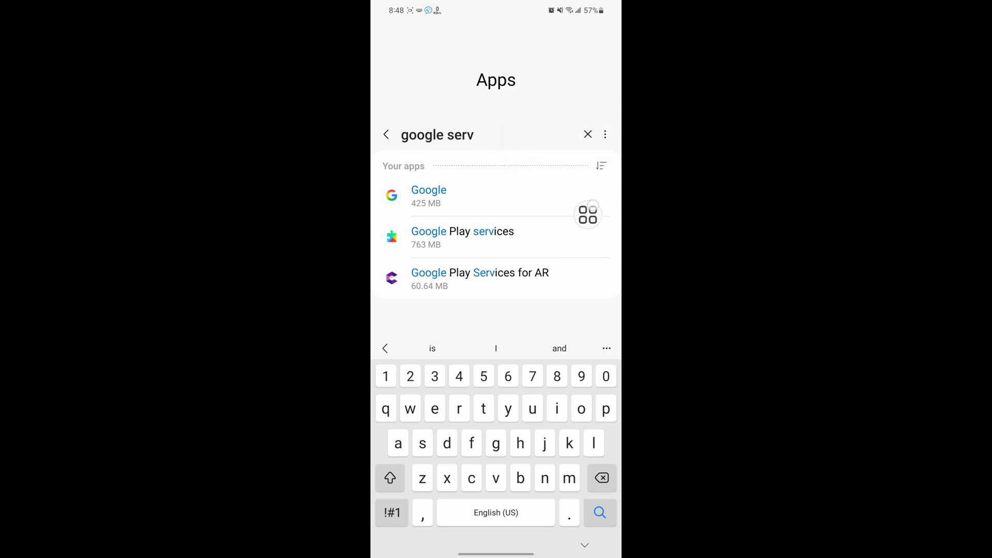
click(600, 165)
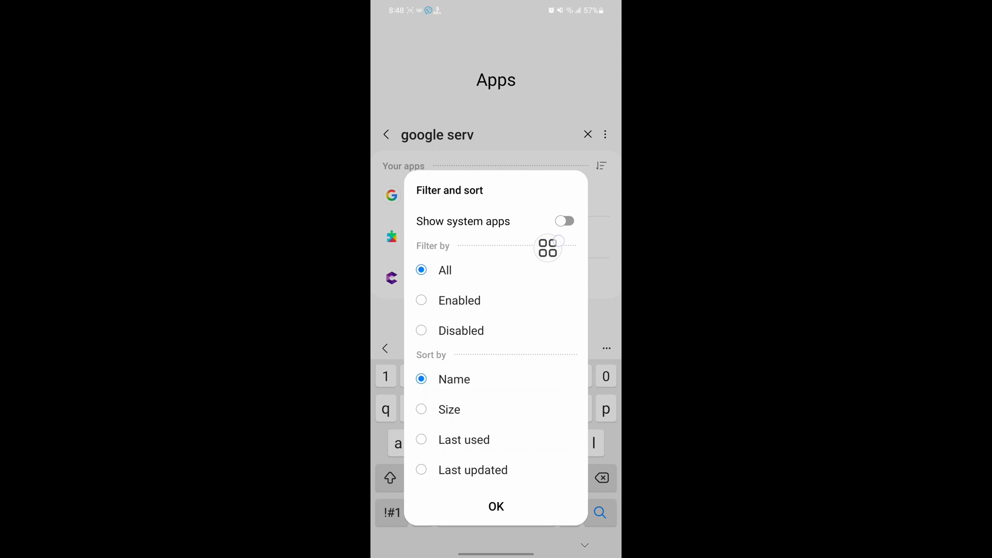
mouse_move(558, 241)
mouse_down()
mouse_move(591, 149)
mouse_move(501, 321)
mouse_up()
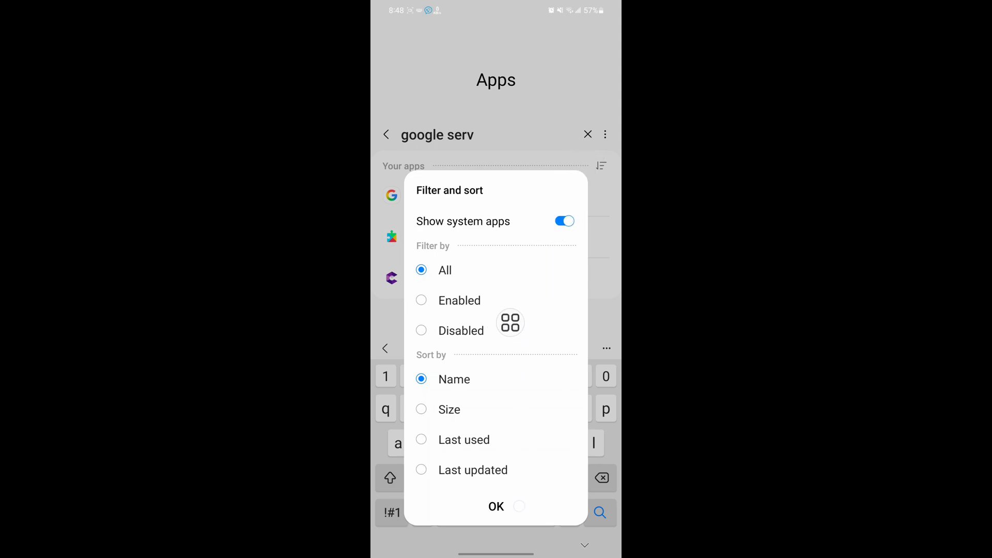
click(496, 505)
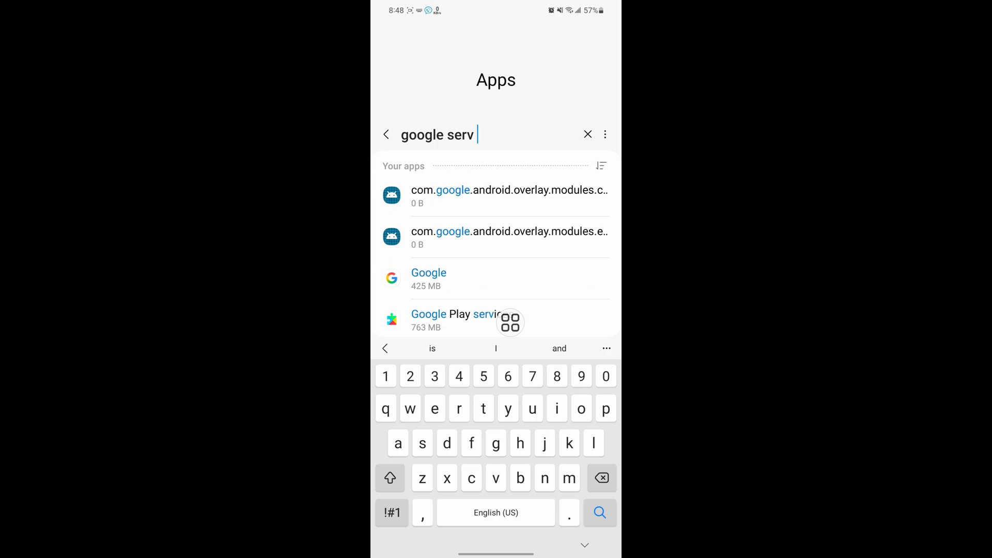
drag(510, 323, 563, 224)
scroll(496, 233, down, 2)
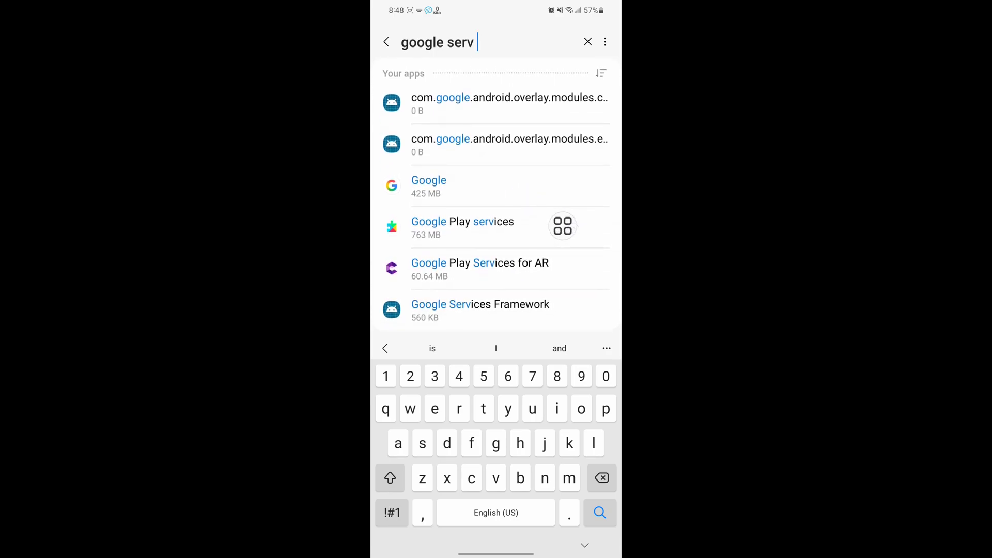
mouse_move(563, 225)
mouse_down()
mouse_move(427, 310)
mouse_move(458, 295)
mouse_move(576, 289)
mouse_move(532, 343)
mouse_move(426, 380)
mouse_move(487, 365)
mouse_move(530, 330)
mouse_up()
Step: Delete all of Google Services Framework's data from its Storage page
click(517, 303)
click(494, 385)
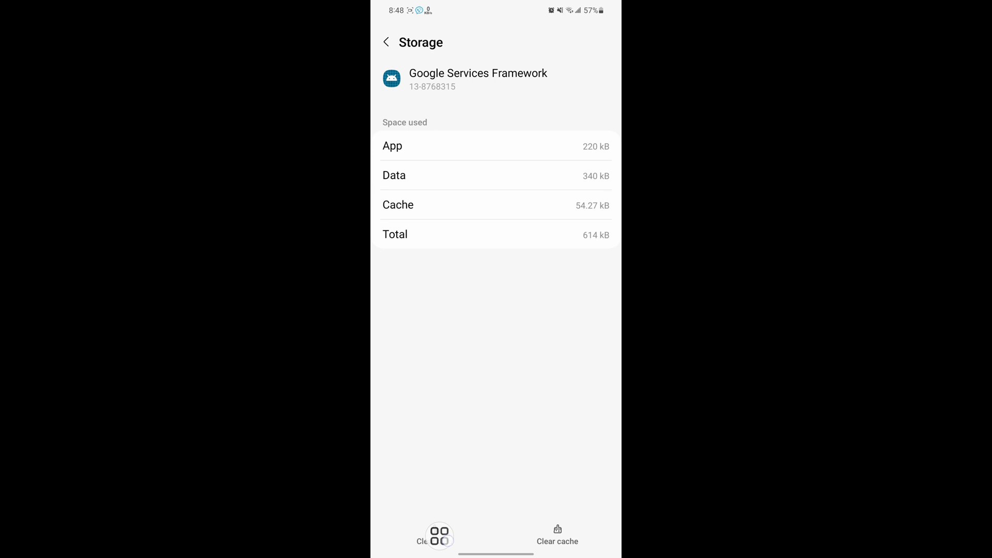
click(435, 535)
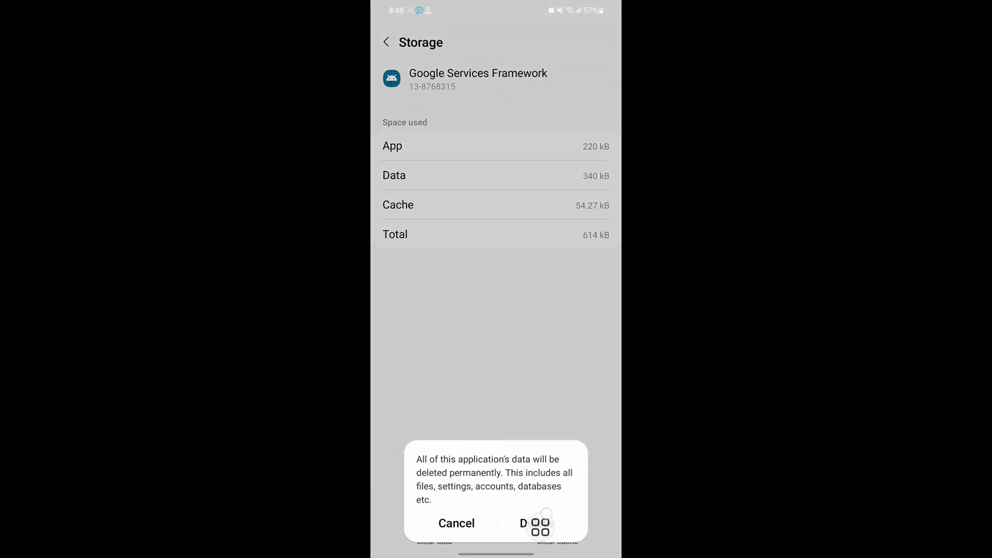
click(537, 523)
Step: Force-stop Google Services Framework and go back to the Apps list
key(Escape)
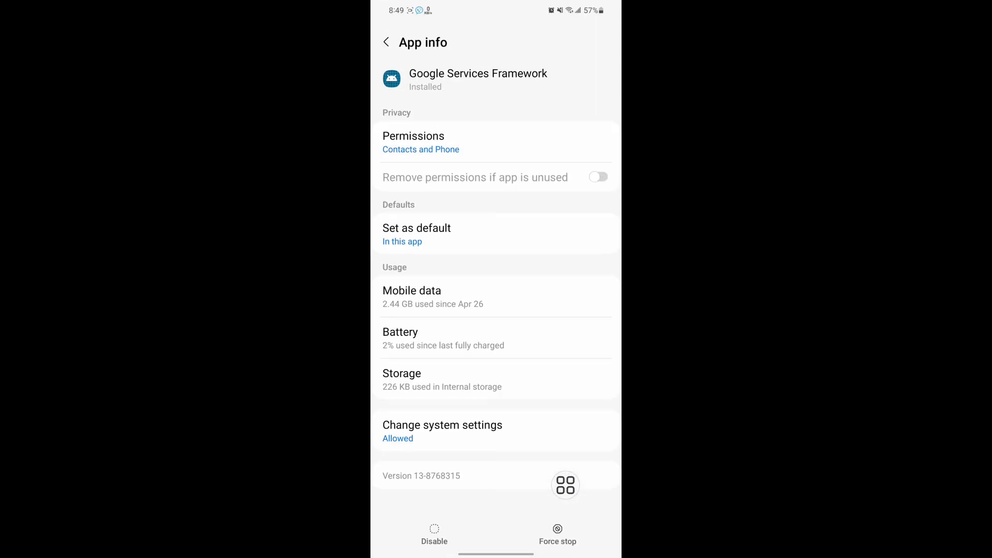
click(558, 530)
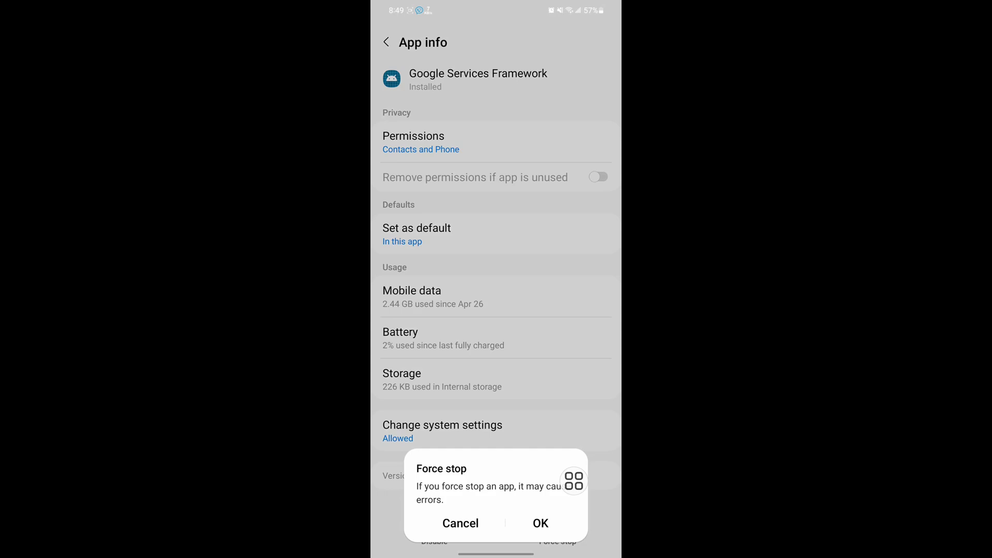
key(Escape)
scroll(558, 312, up, 3)
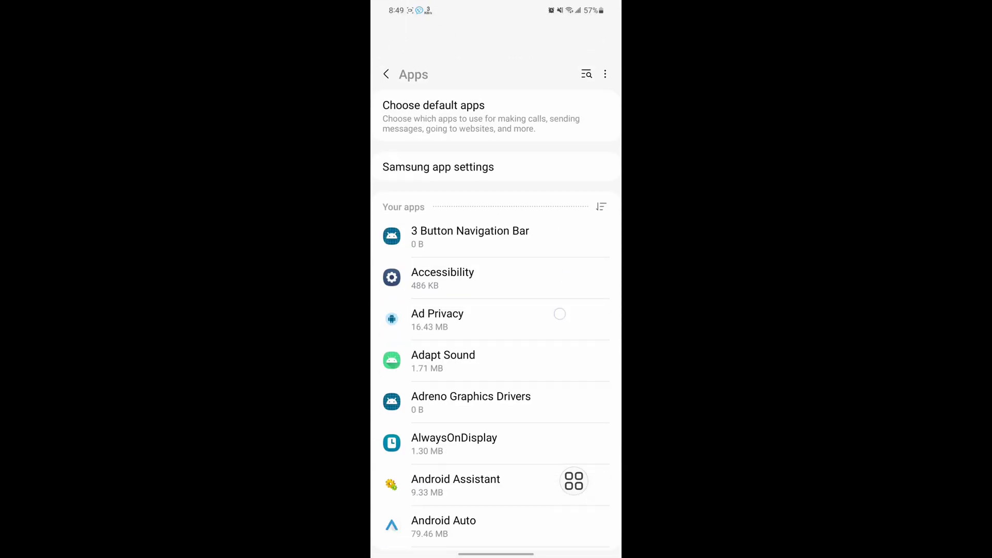
Step: Search the apps again and clear Google Play services' cache on its Storage page
click(605, 135)
key(Escape)
click(587, 134)
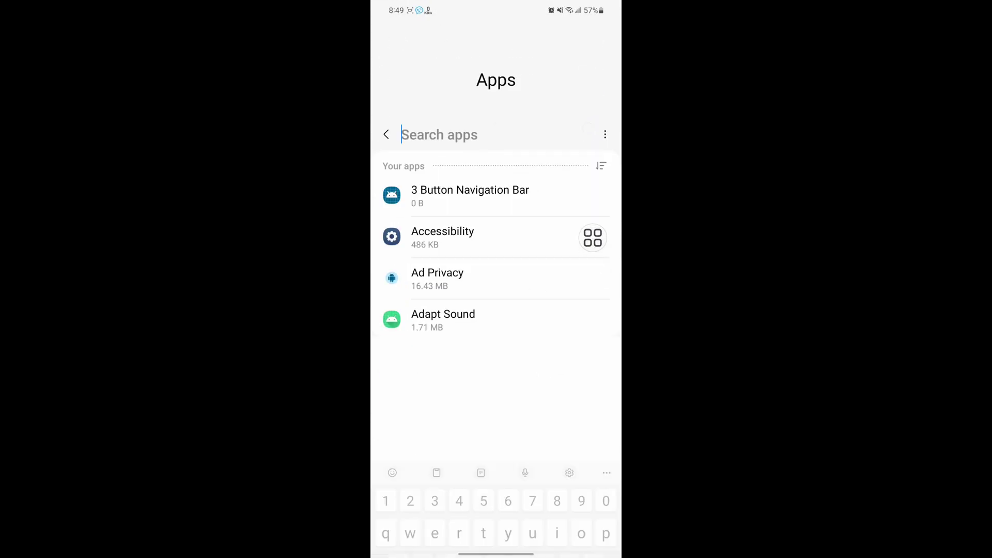
text(pla)
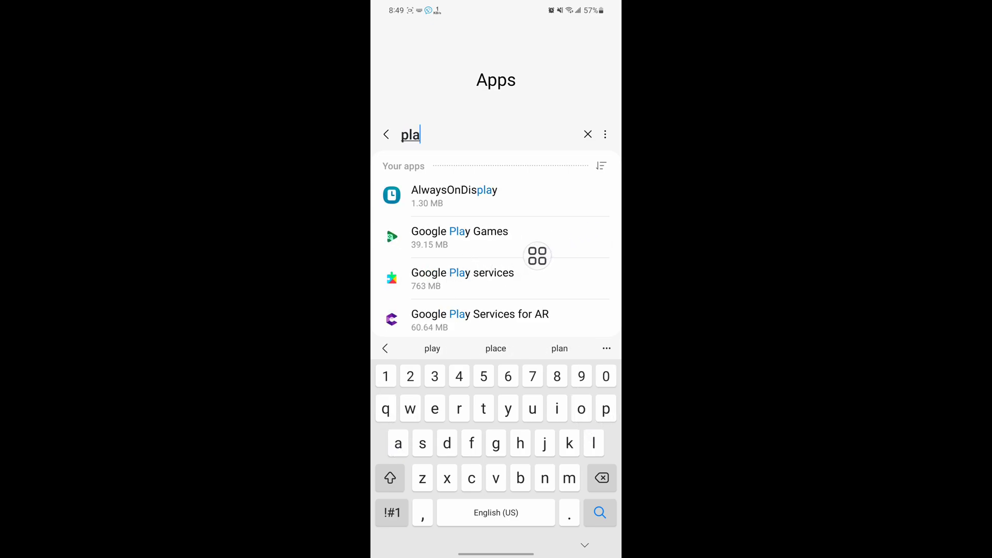
click(536, 259)
scroll(511, 346, down, 5)
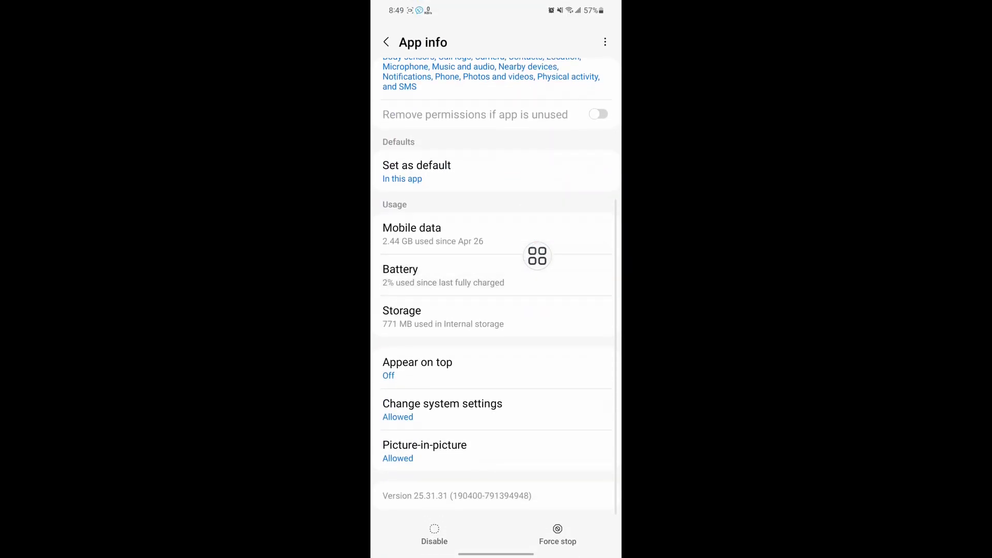
click(511, 305)
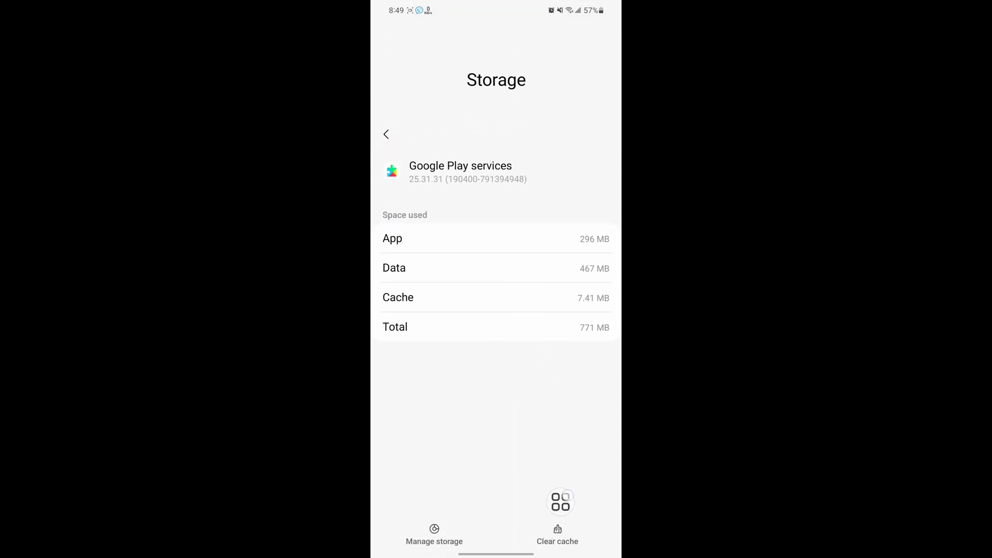
click(555, 534)
Step: Swipe up from the bottom edge to leave Settings for the home screen
drag(503, 553, 502, 349)
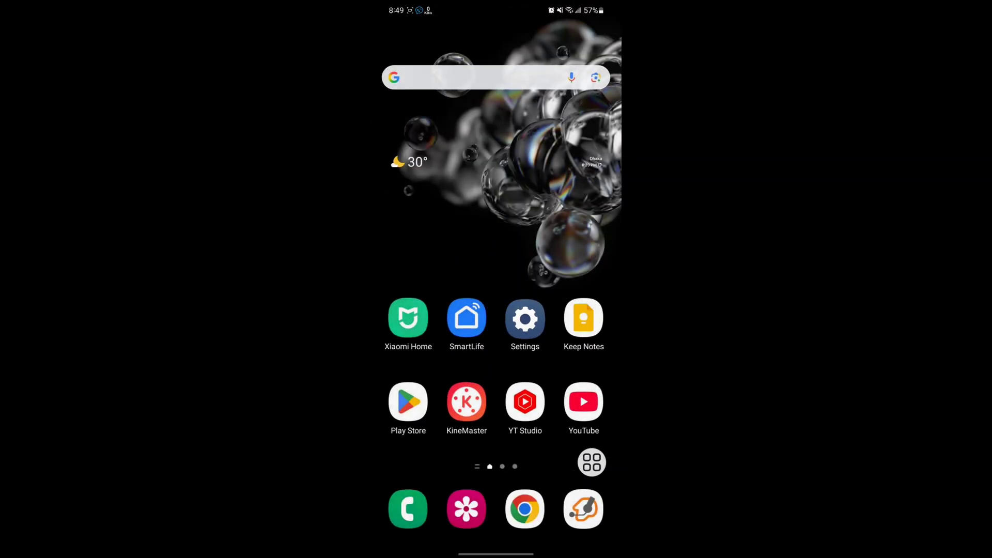